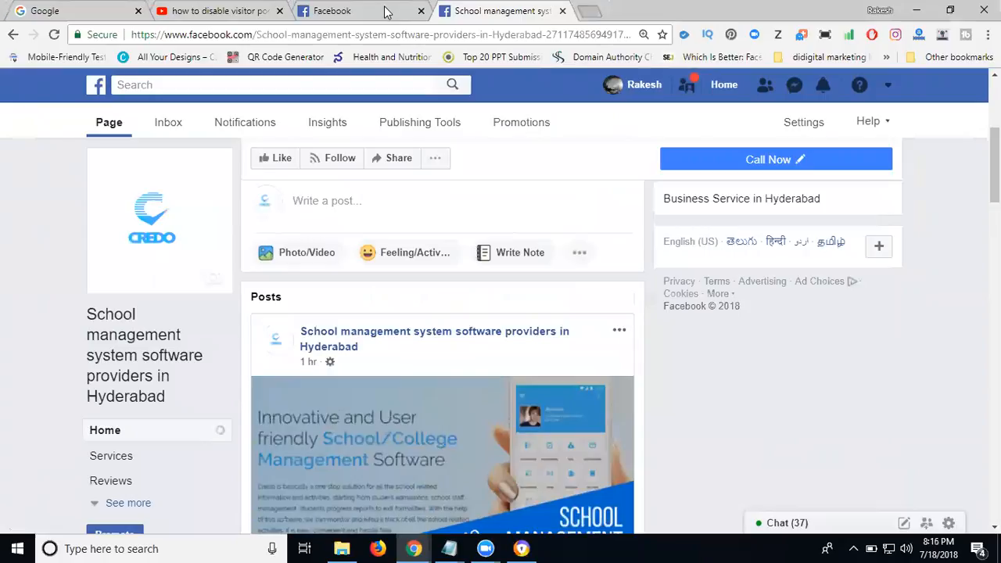
# Open southreelnews.com in a new browser tab and open its news article on school management software system providers in Kukatpally
pyautogui.hotkey('ctrl', 't')
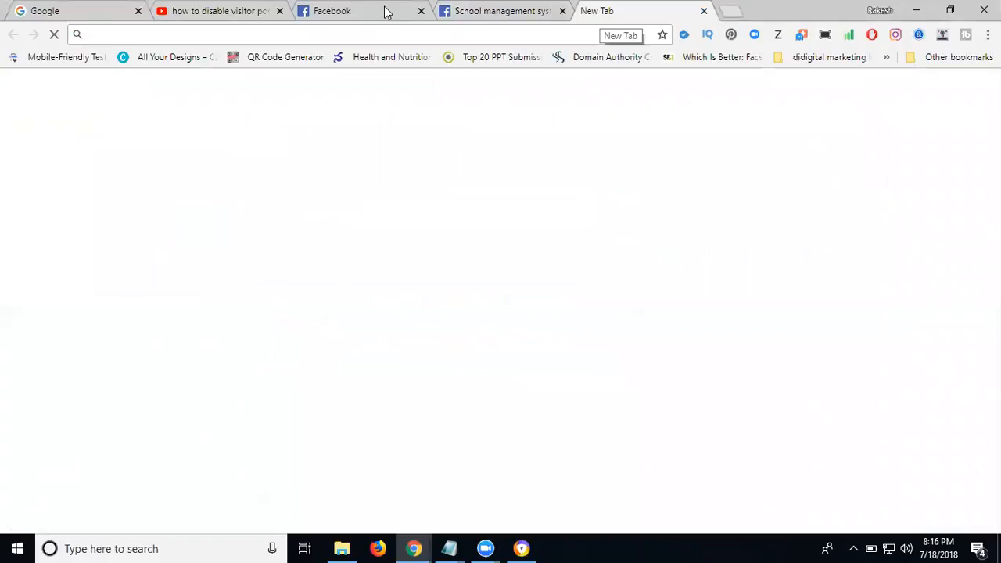
pyautogui.write('so')
pyautogui.press('Return')
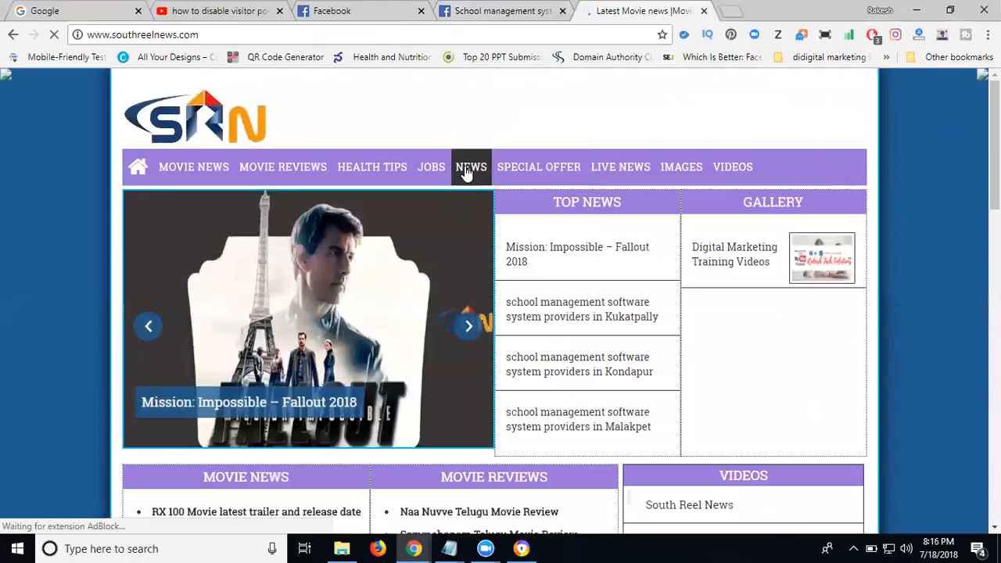
pyautogui.click(468, 169)
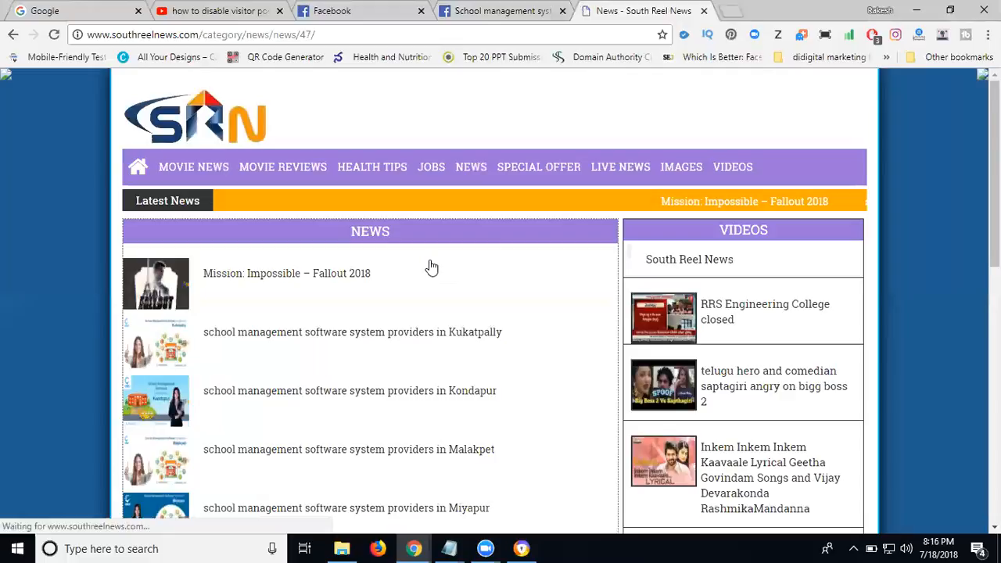
pyautogui.click(404, 333)
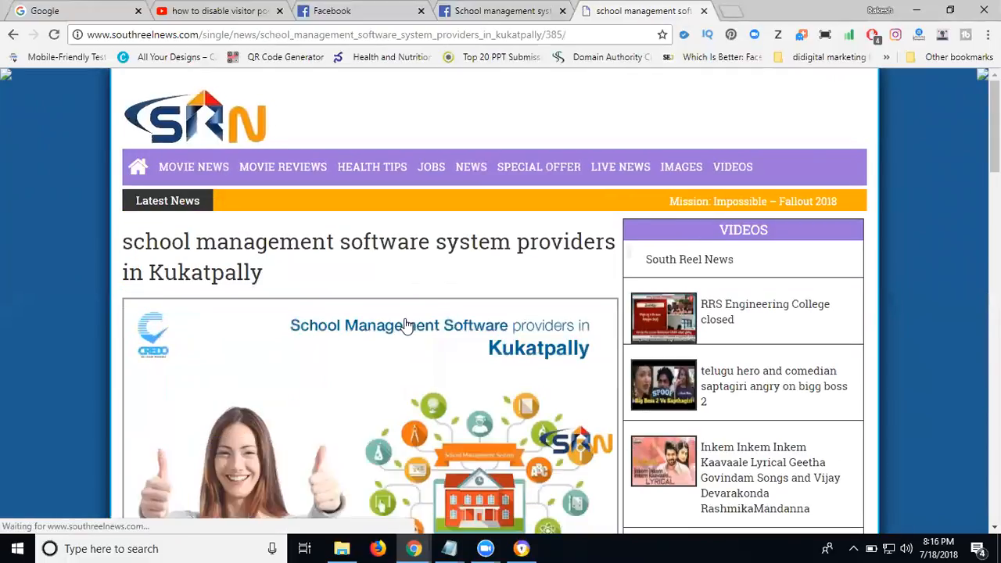
# Copy the article's web address and paste it into a new post on the school management software Facebook page
pyautogui.tripleClick(360, 241)
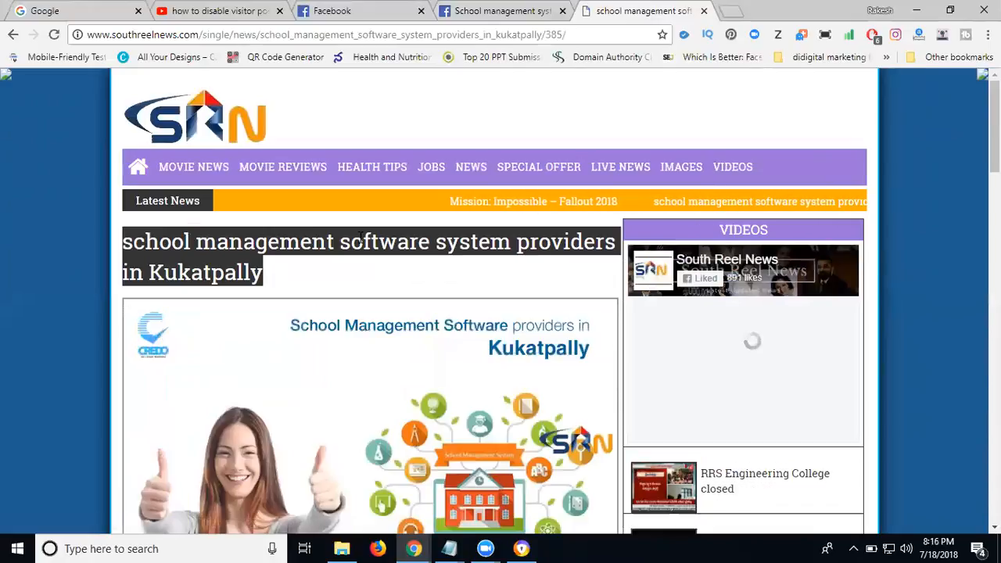
pyautogui.scroll(-1, 359, 238)
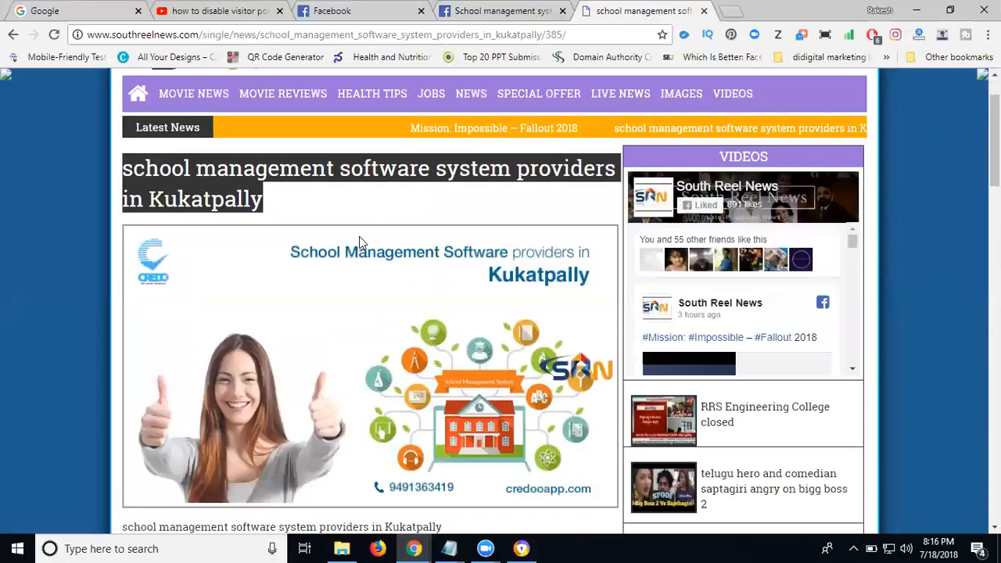
pyautogui.click(381, 35)
pyautogui.hotkey('ctrl', 'c')
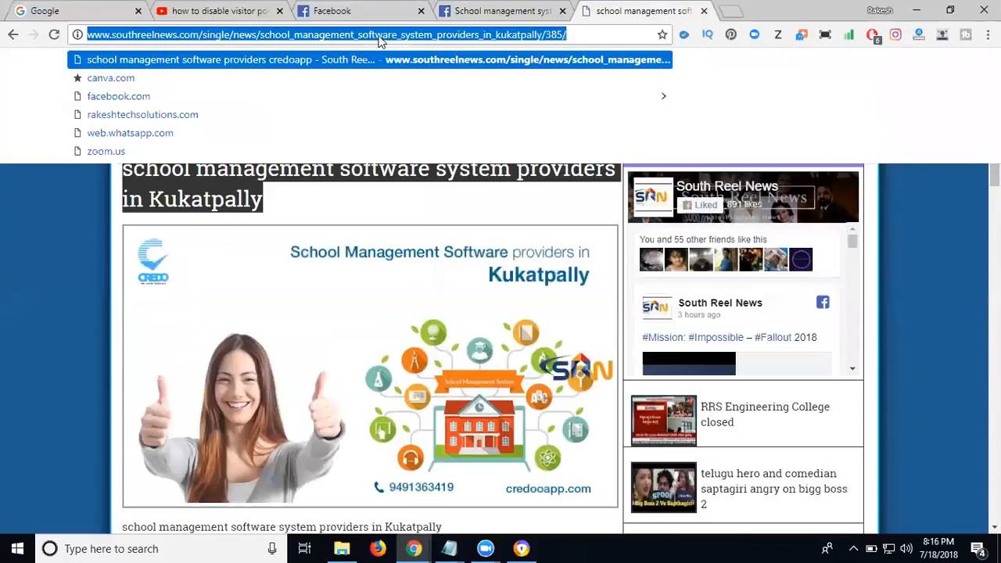
pyautogui.click(432, 21)
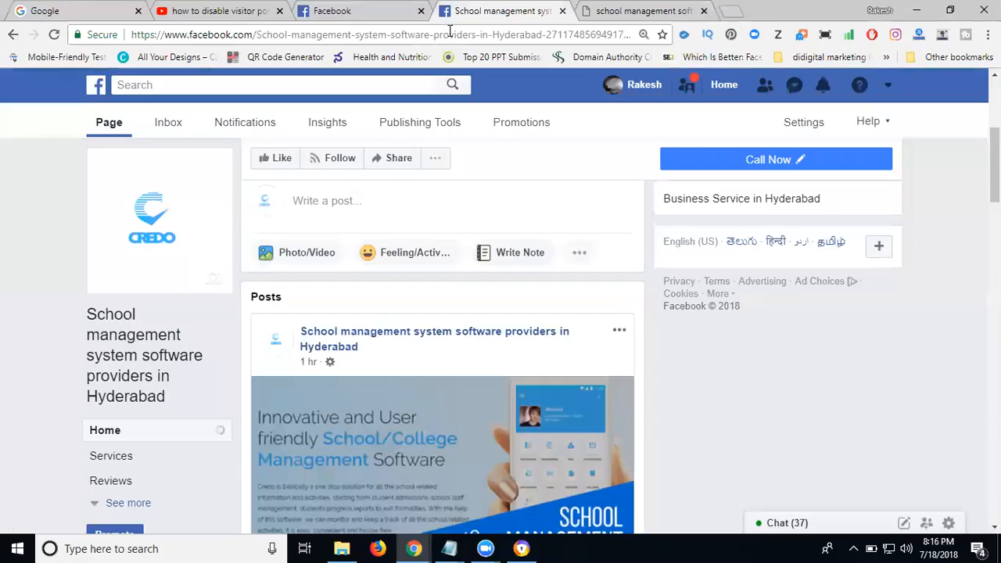
pyautogui.click(442, 208)
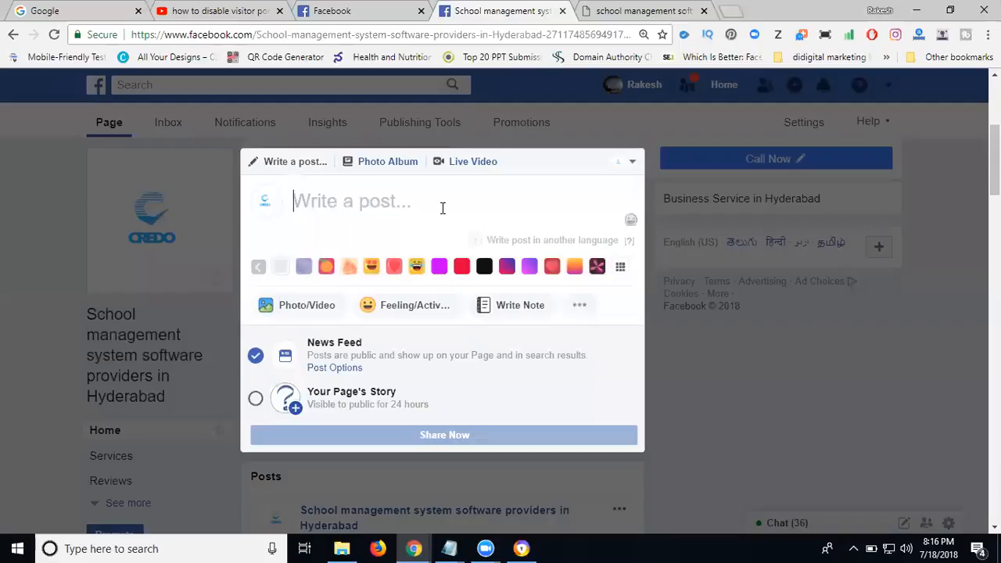
pyautogui.hotkey('ctrl', 'v')
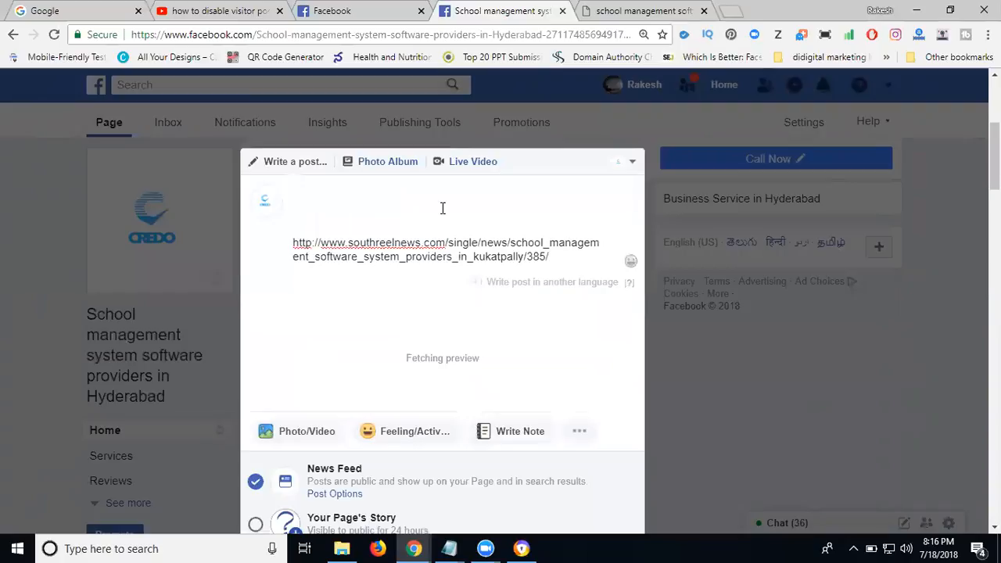
pyautogui.scroll(-1, 401, 400)
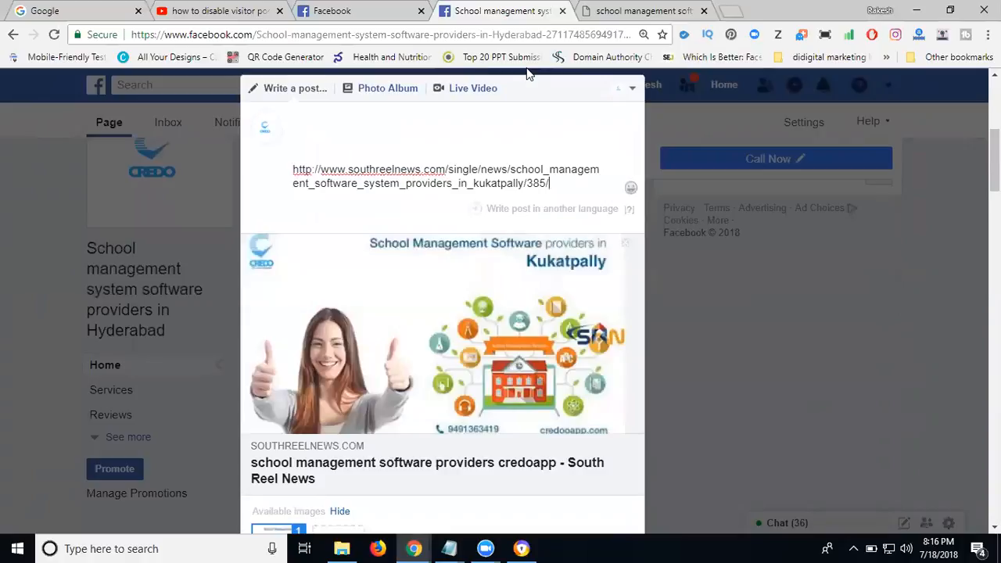
# Copy the article's title into the post above the link and turn its first word into the hashtag #school
pyautogui.hotkey('ctrl', 'Tab')
pyautogui.rightClick(413, 174)
pyautogui.click(445, 183)
pyautogui.click(487, 11)
pyautogui.hotkey('ctrl', 'v')
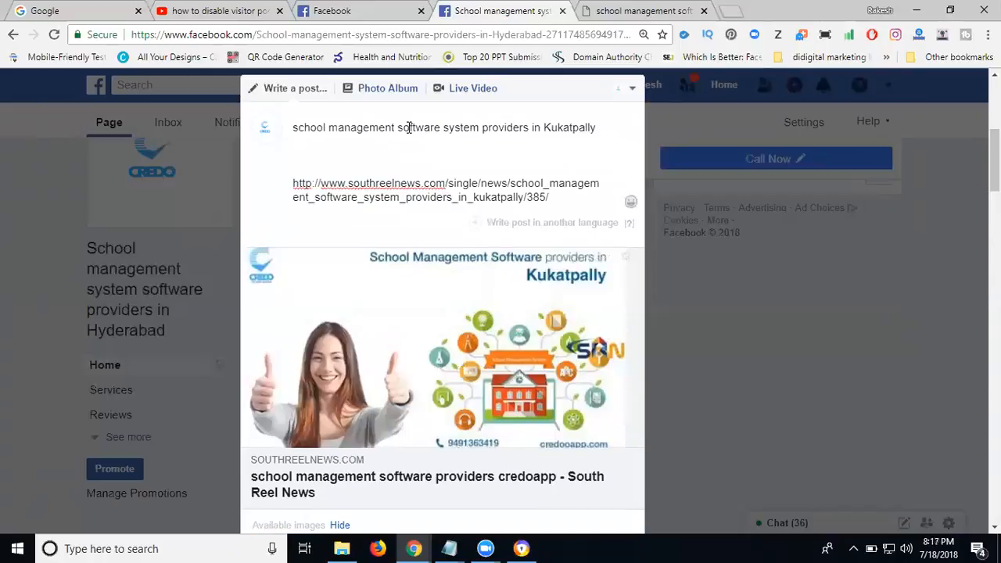
pyautogui.click(293, 127)
pyautogui.write('#')
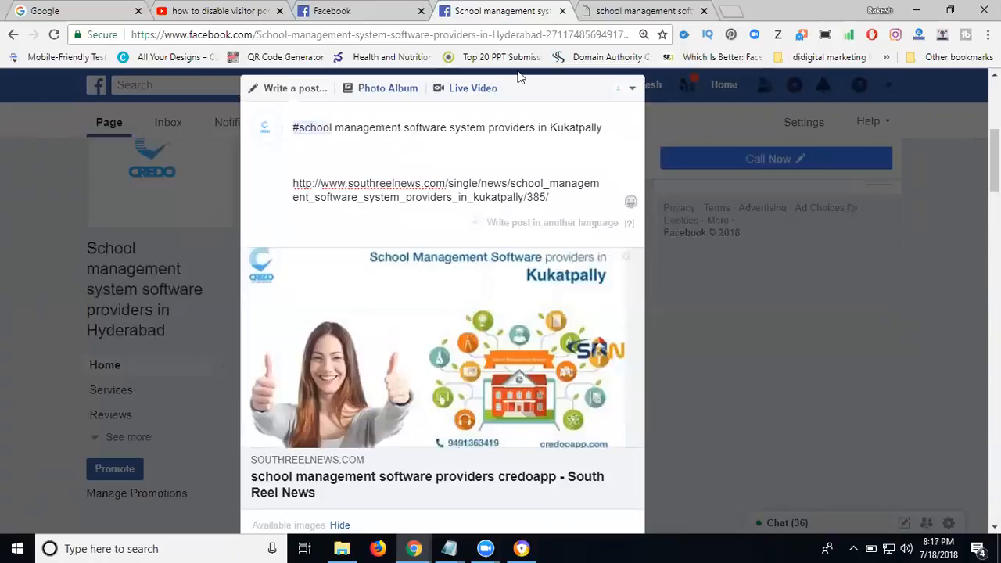
# Copy the text from #hyderabad through the credoapp.in link in the Word document "smo content" and paste it below the Facebook post's title
pyautogui.hotkey('alt', 'Tab')
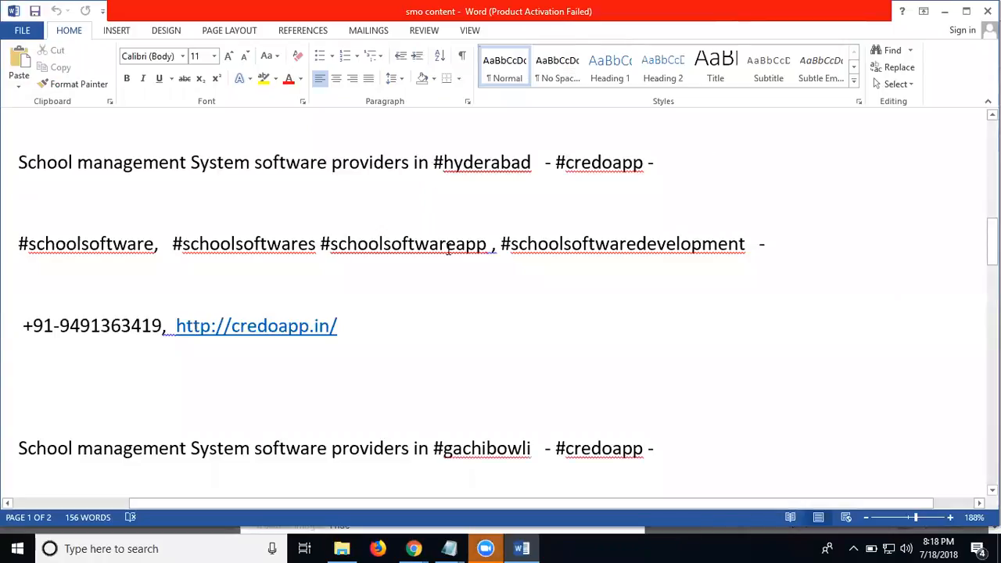
pyautogui.keyDown('shift'); pyautogui.click(458, 332); pyautogui.keyUp('shift')
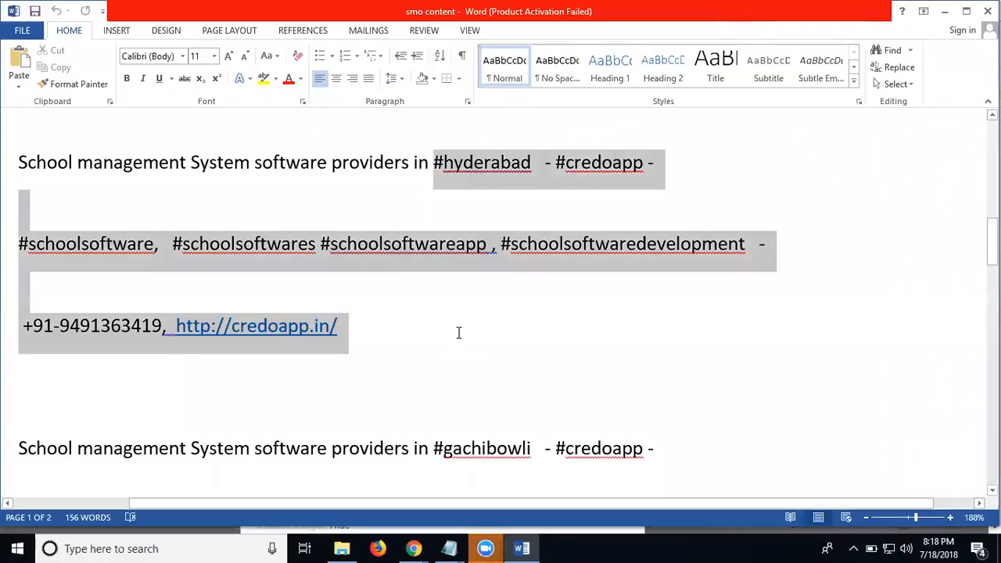
pyautogui.click(945, 11)
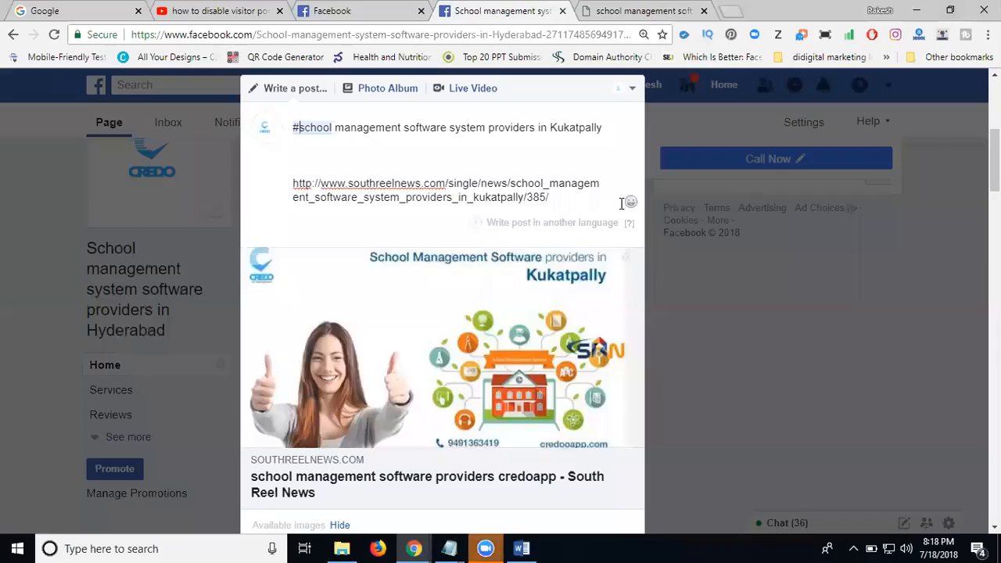
pyautogui.click(604, 127)
pyautogui.press('Return')
pyautogui.press('Return')
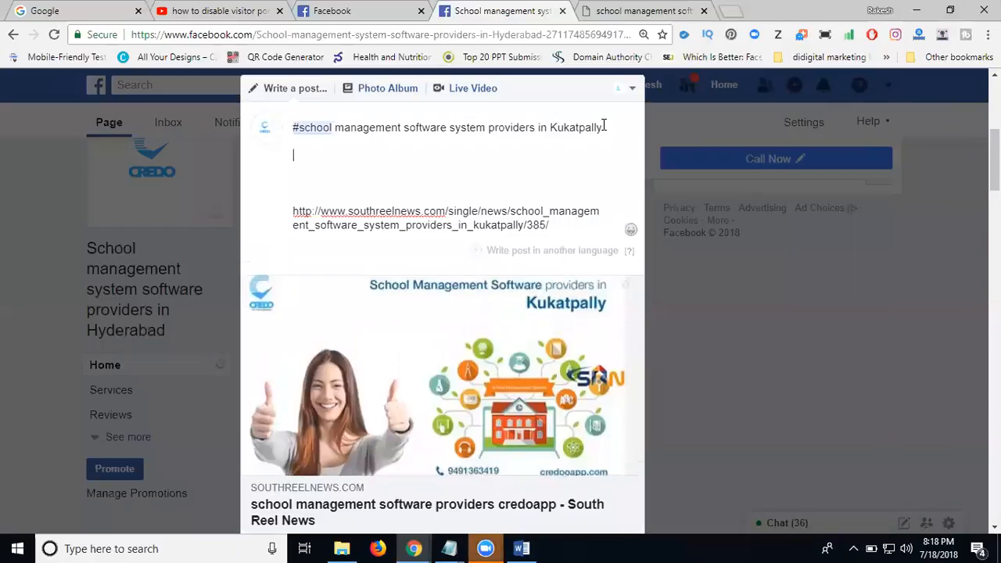
pyautogui.hotkey('ctrl', 'v')
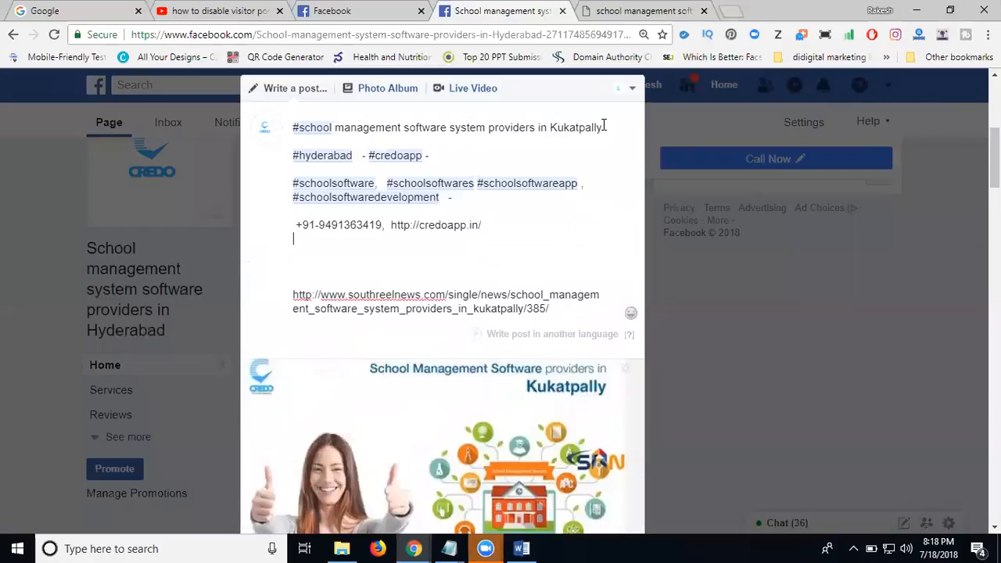
# Turn the words "Kukatpally" and "software" in the post's title line into hashtags
pyautogui.click(551, 126)
pyautogui.write('#')
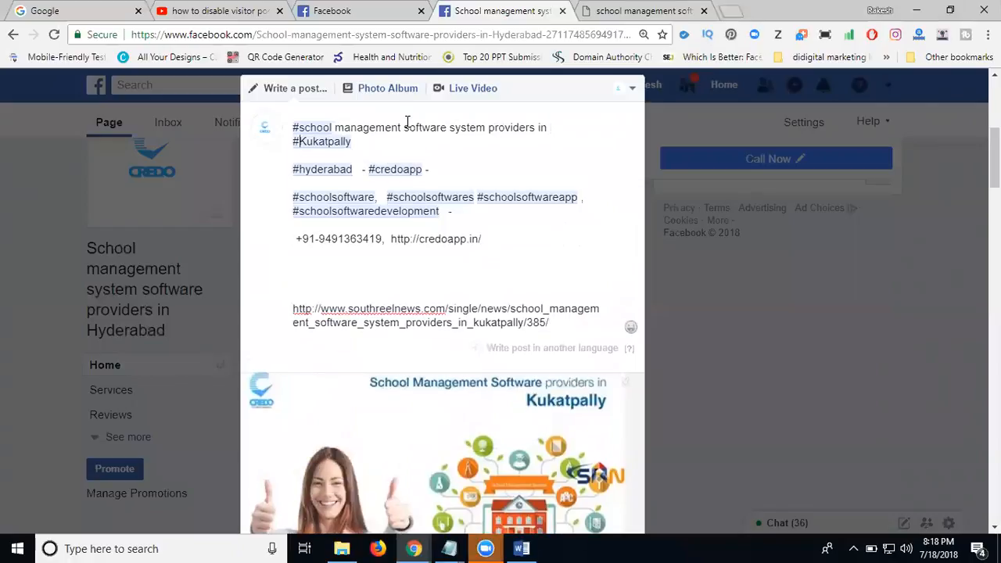
pyautogui.click(403, 127)
pyautogui.write('#')
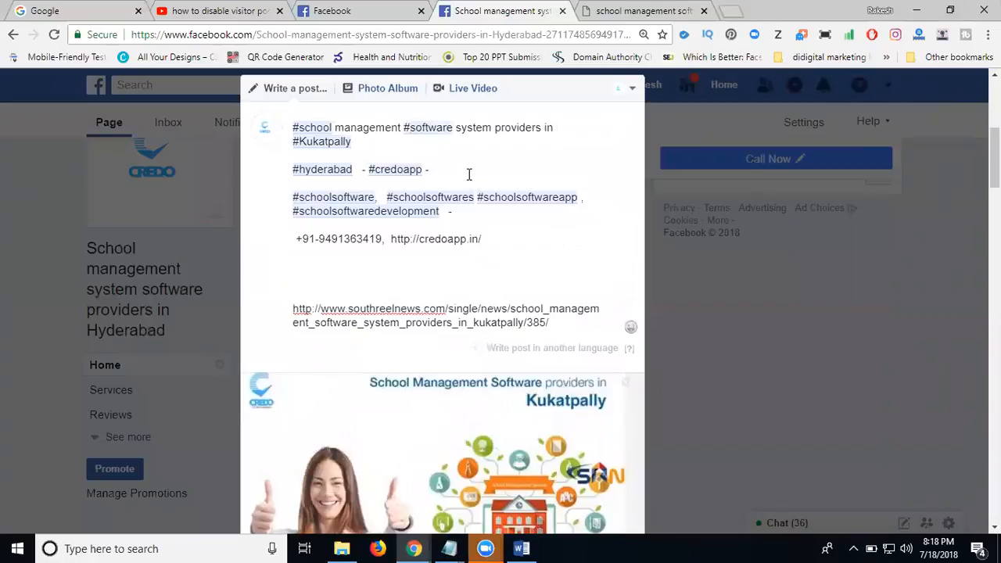
# Delete the credoapp.in link and the southreelnews.com article address from the post text, keeping the link preview
pyautogui.moveTo(507, 240); pyautogui.dragTo(391, 243)
pyautogui.press('BackSpace')
pyautogui.press('BackSpace')
pyautogui.press('BackSpace')
pyautogui.tripleClick(401, 317)
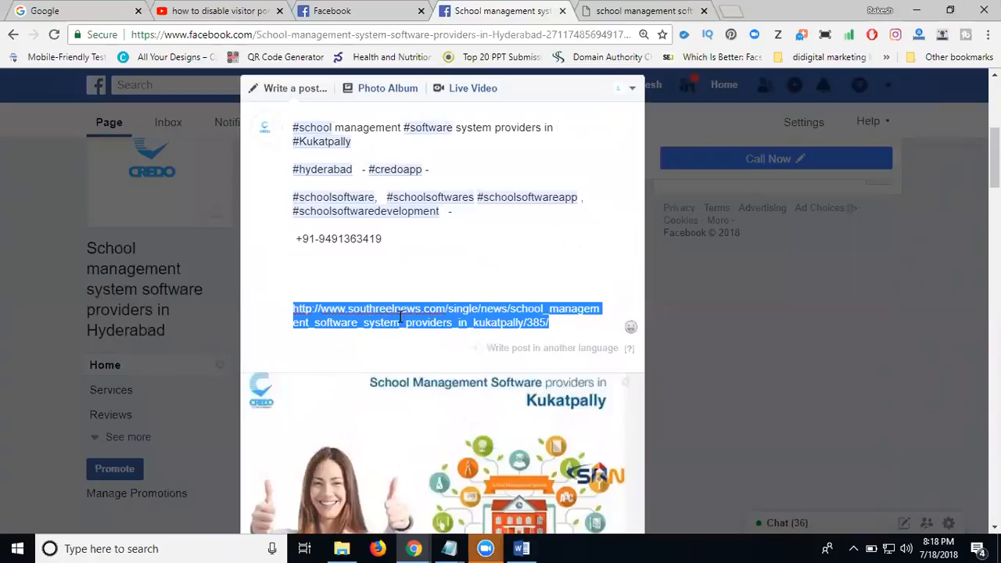
pyautogui.press('BackSpace')
pyautogui.hotkey('ctrl', 'a')
# Add a check-in to the post at the city of Kukatpally
pyautogui.scroll(-5, 399, 317)
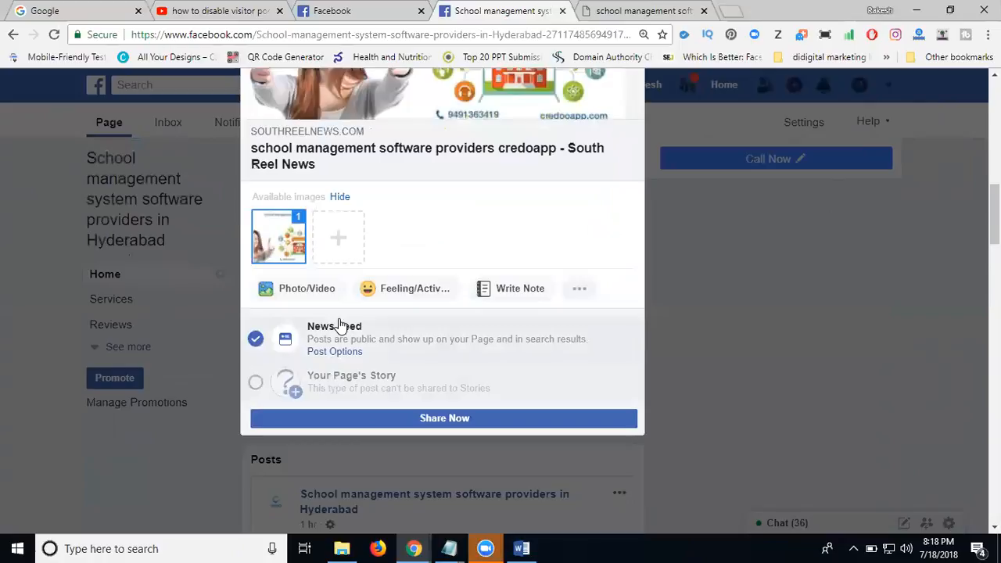
pyautogui.click(413, 419)
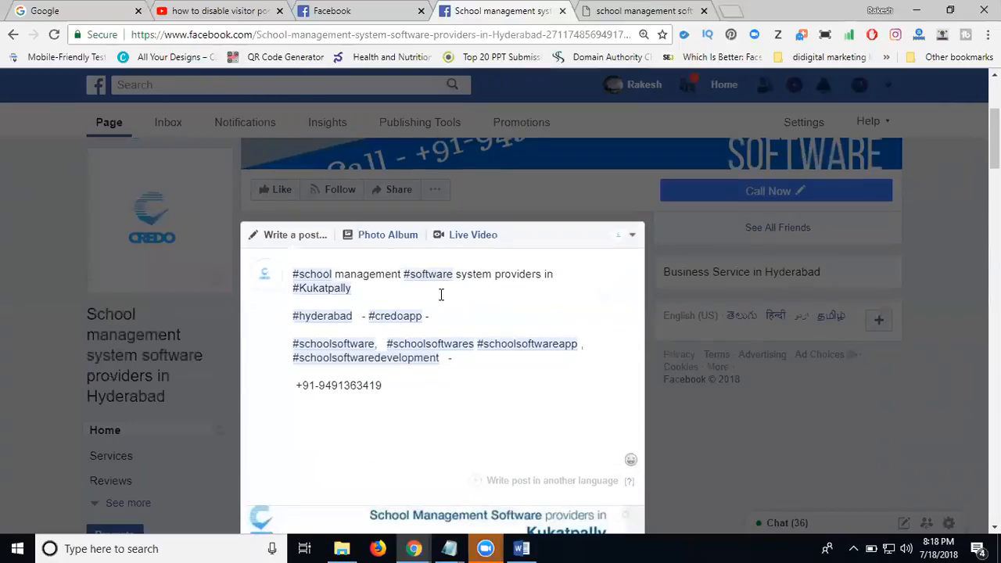
pyautogui.scroll(-6, 317, 296)
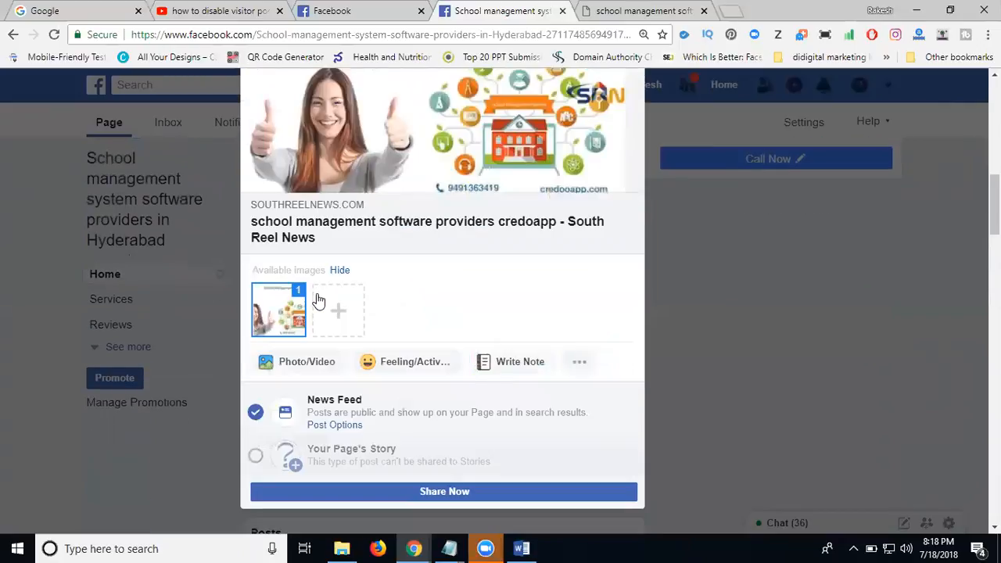
pyautogui.scroll(-1, 318, 301)
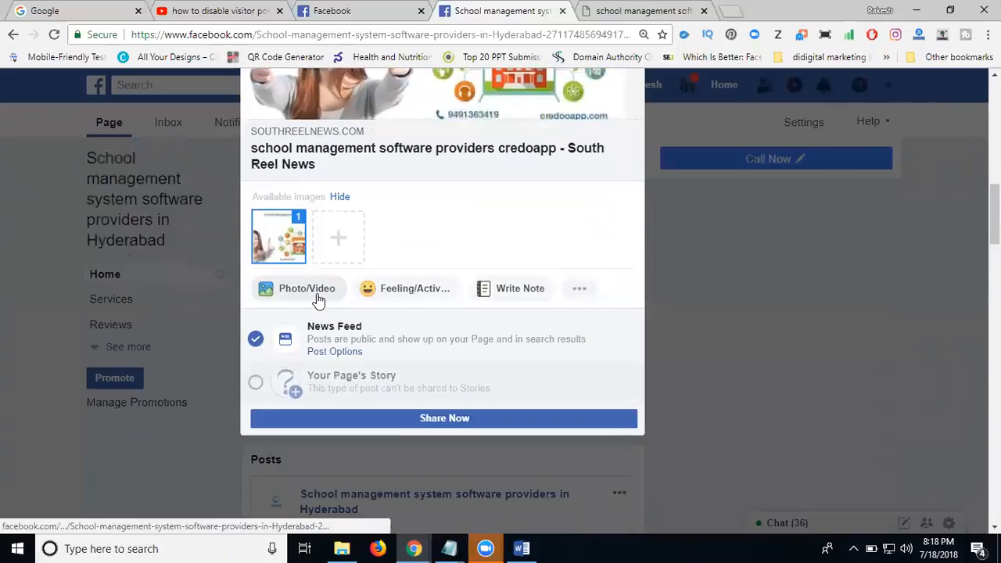
pyautogui.click(575, 289)
pyautogui.scroll(-1, 313, 262)
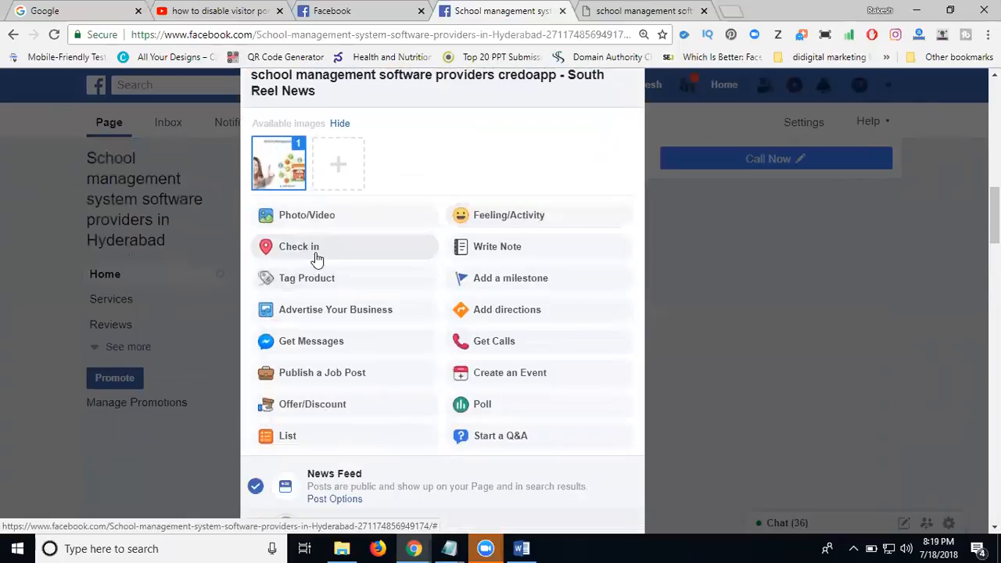
pyautogui.click(317, 249)
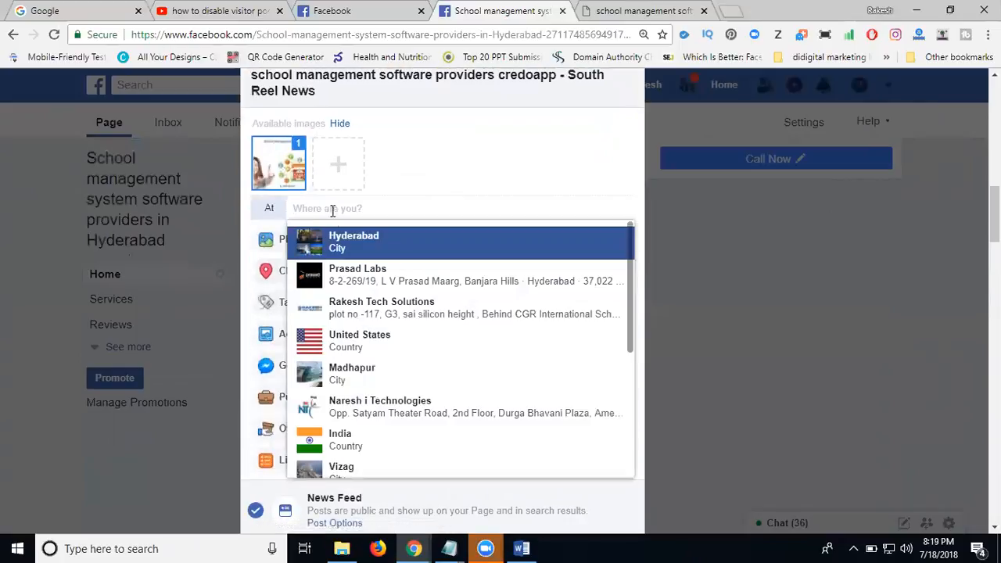
pyautogui.write('kuk')
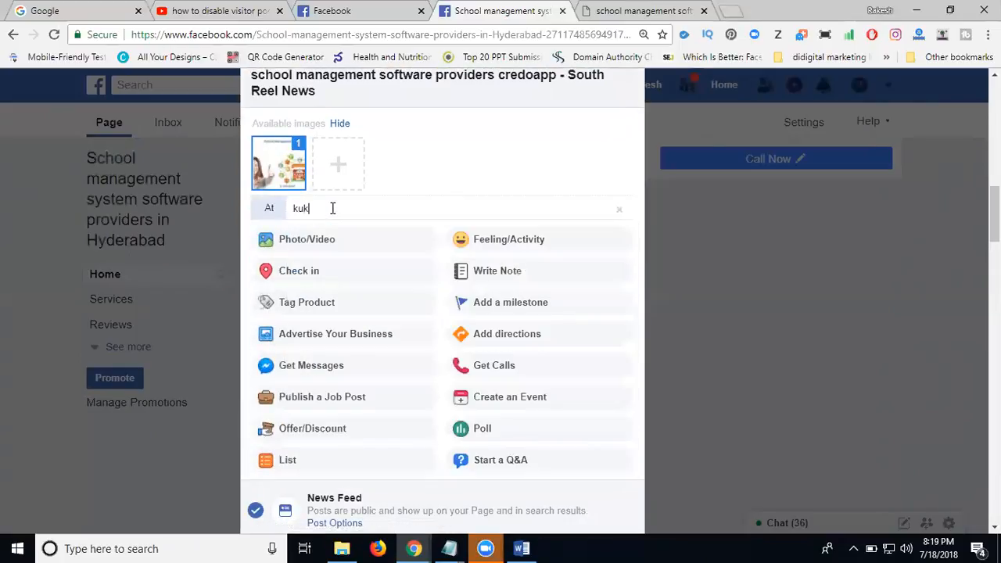
pyautogui.write('atpa')
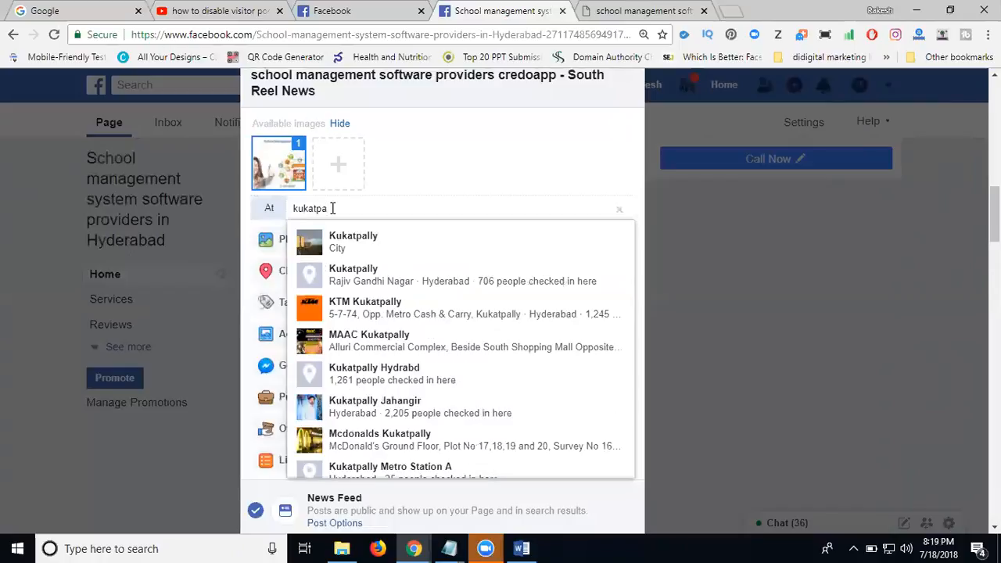
pyautogui.click(335, 241)
# Review the finished post and change its News Feed sharing option from Now to Schedule
pyautogui.scroll(6, 421, 213)
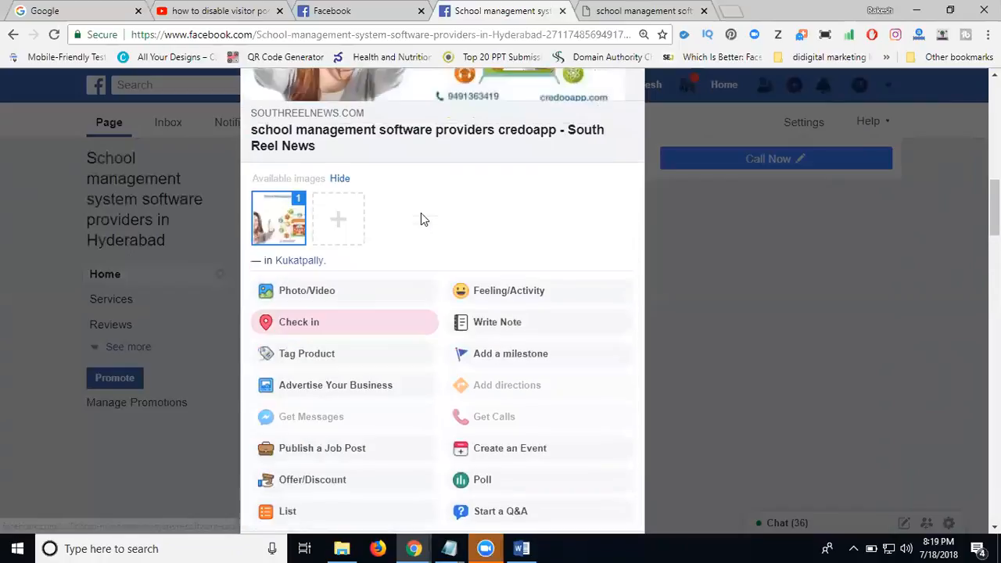
pyautogui.scroll(2, 435, 141)
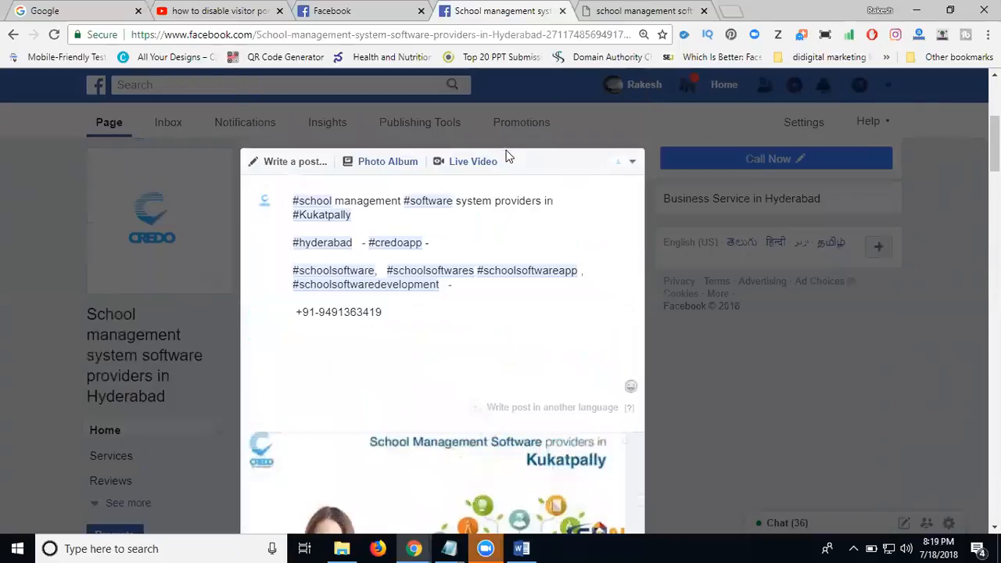
pyautogui.scroll(-2, 343, 234)
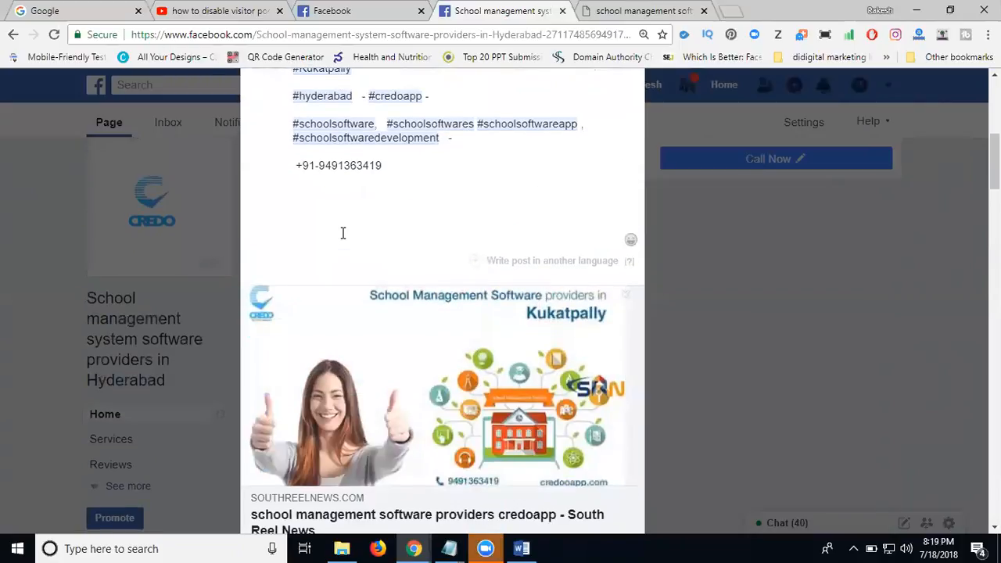
pyautogui.moveTo(941, 545)
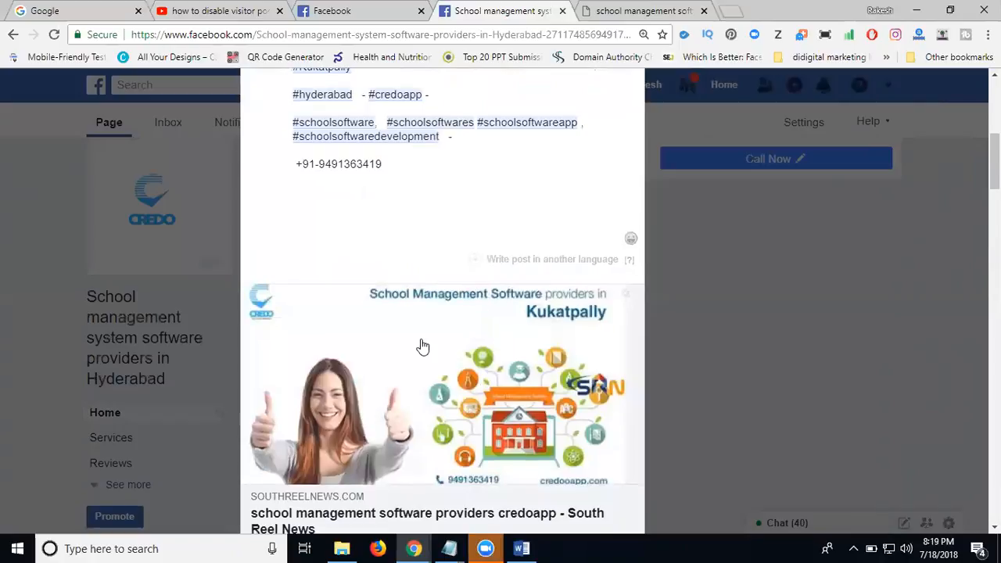
pyautogui.scroll(-4, 423, 345)
pyautogui.scroll(-4, 423, 345)
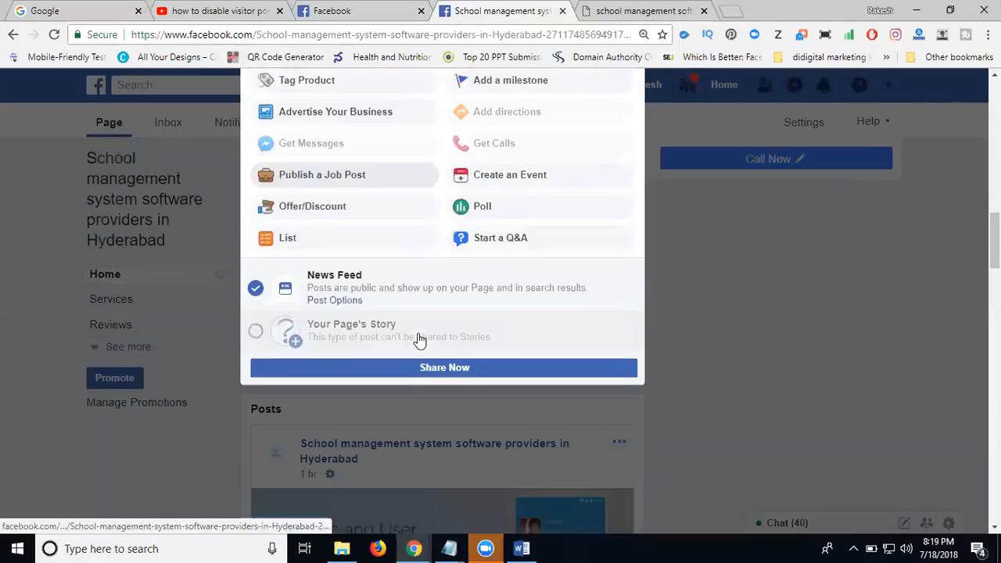
pyautogui.click(344, 301)
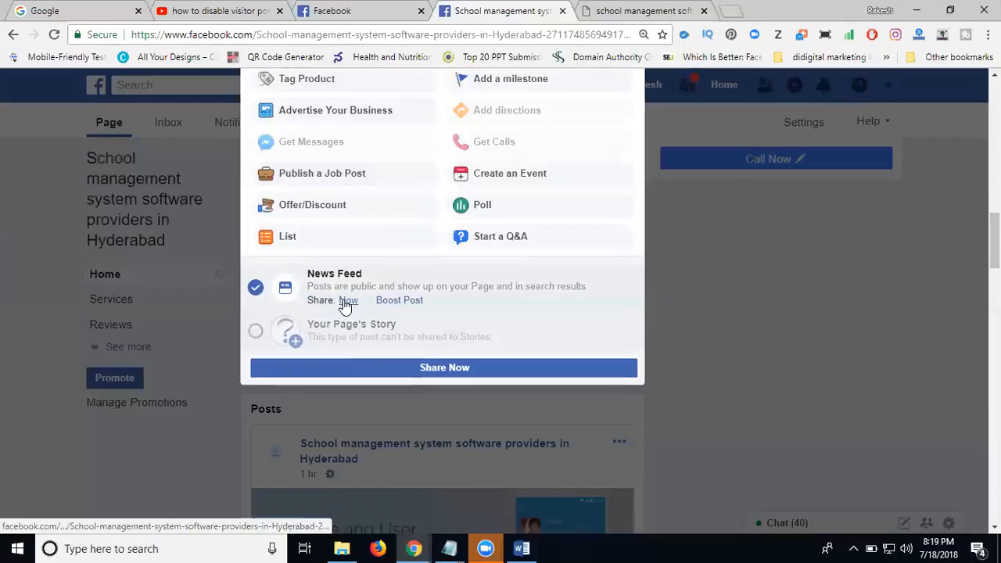
pyautogui.click(361, 304)
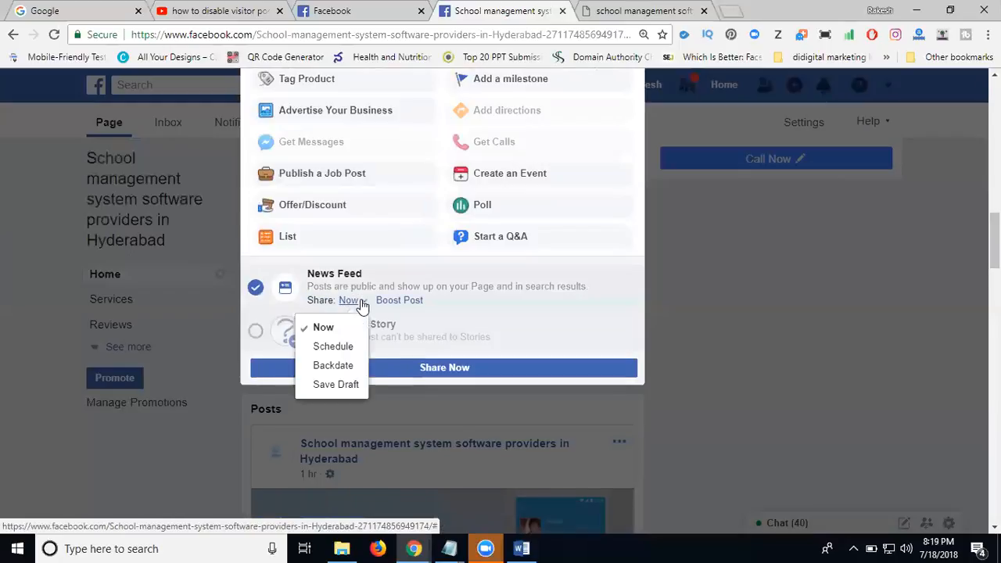
pyautogui.click(339, 350)
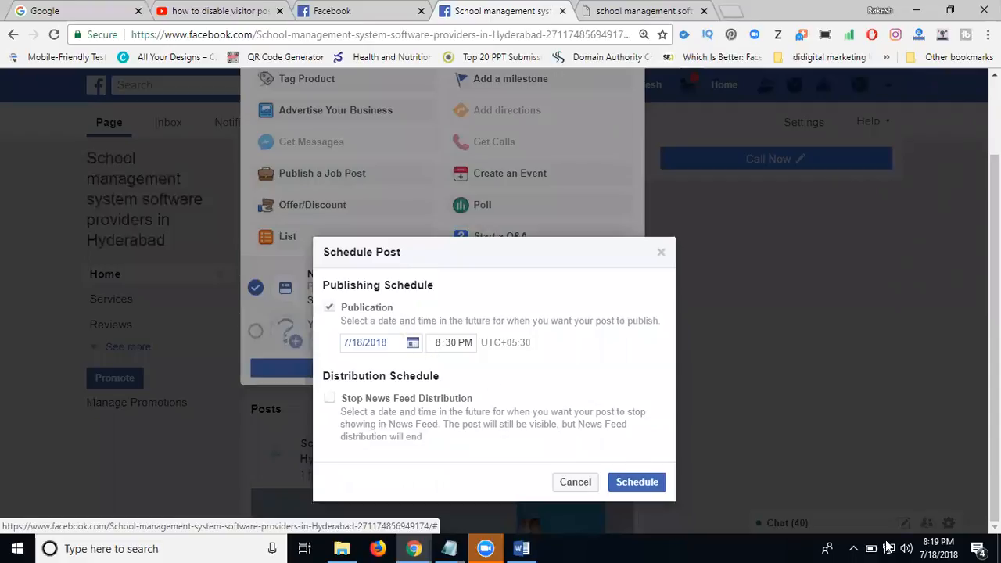
# Look through the publication date calendar as far as January 2019 and close it without picking another date
pyautogui.click(412, 345)
pyautogui.click(509, 374)
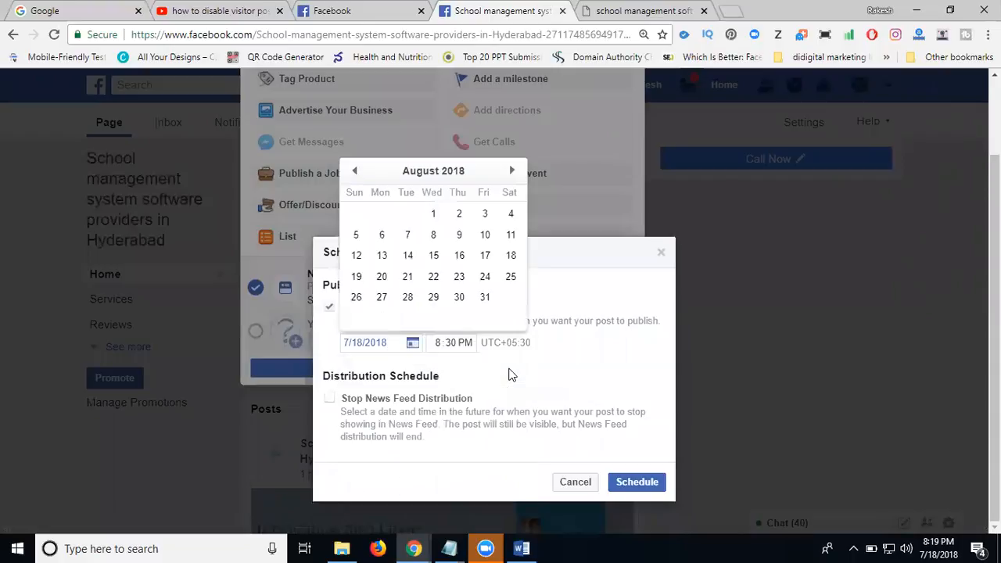
pyautogui.click(510, 172)
pyautogui.click(509, 171)
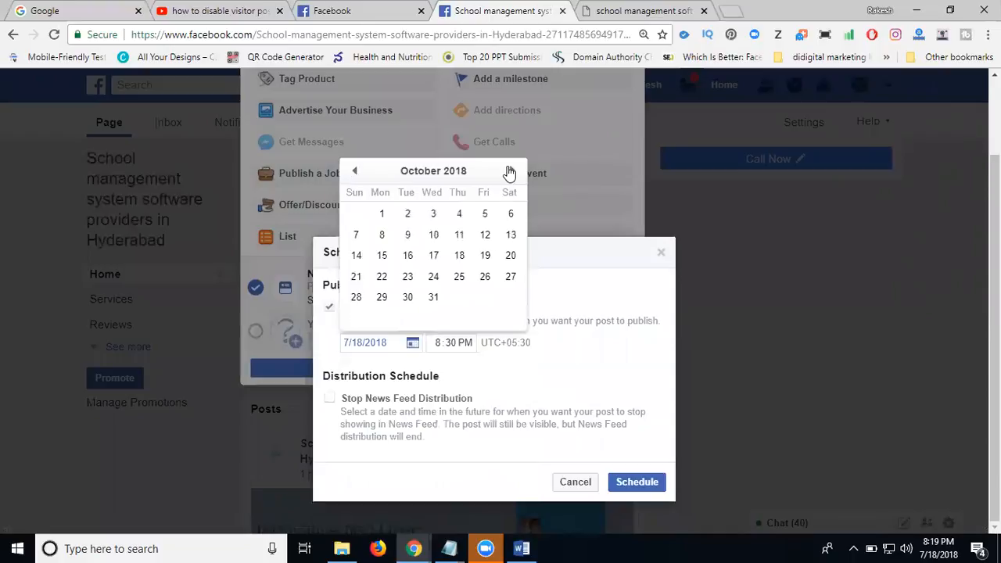
pyautogui.click(510, 172)
pyautogui.click(509, 172)
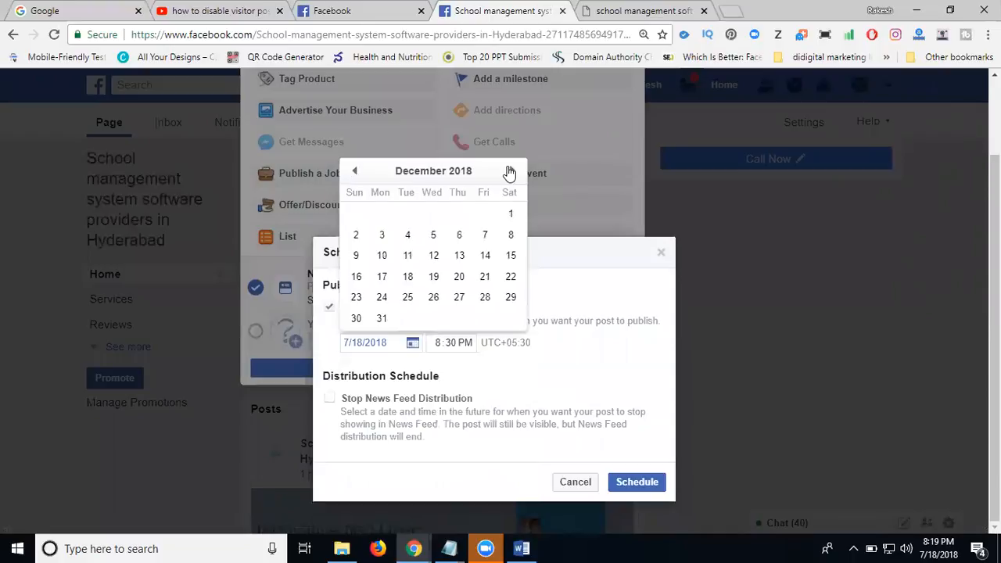
pyautogui.click(509, 172)
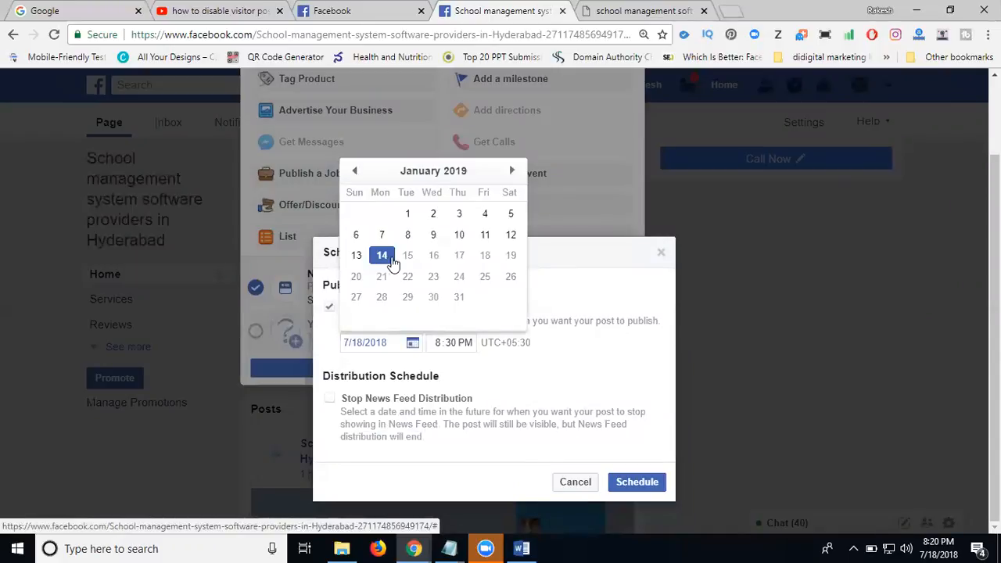
pyautogui.click(545, 365)
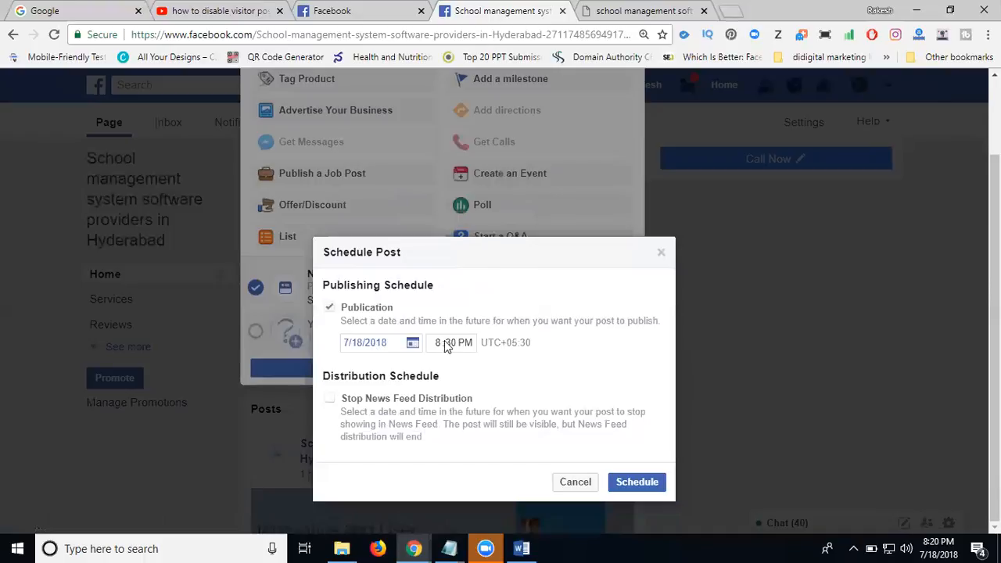
# Schedule the post for publication on 7/18/2018 at 8:30 PM and check the scheduled time on the page
pyautogui.click(636, 482)
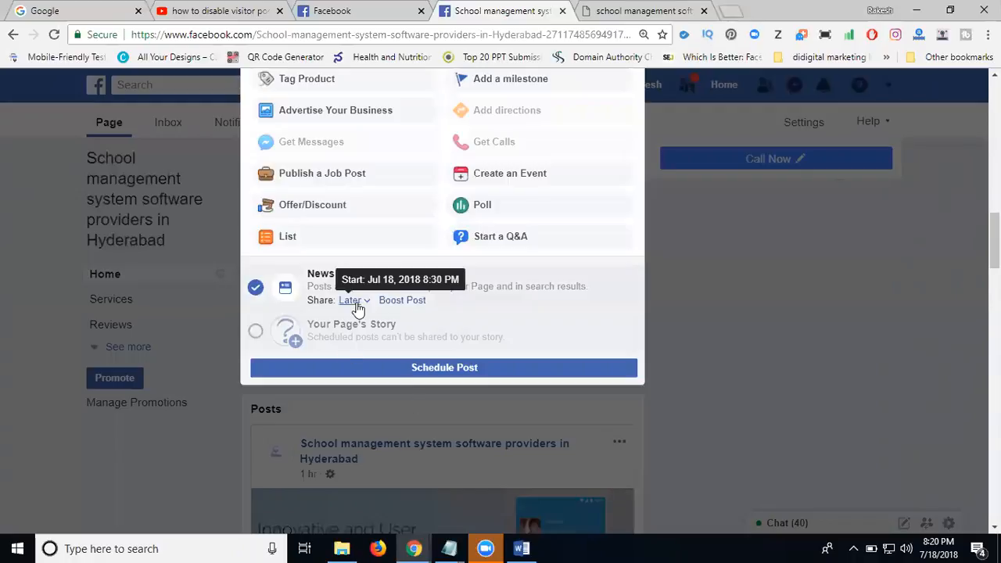
pyautogui.click(384, 368)
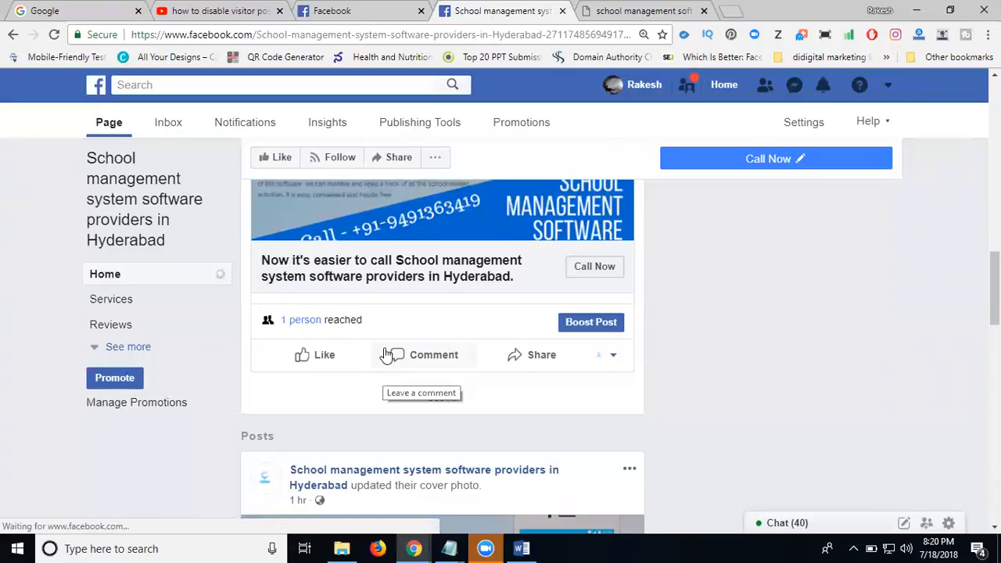
pyautogui.scroll(5, 384, 355)
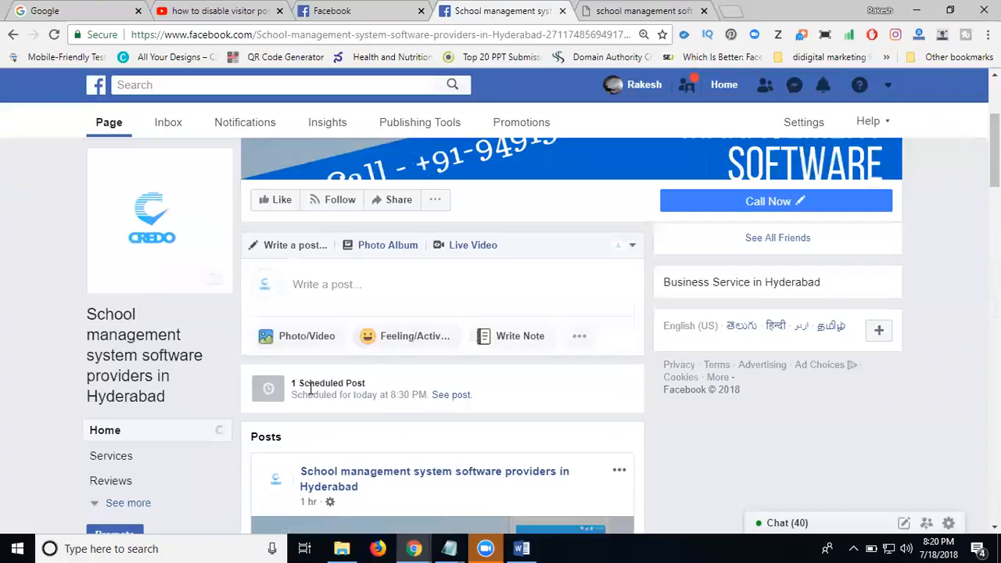
pyautogui.moveTo(393, 393); pyautogui.dragTo(407, 392)
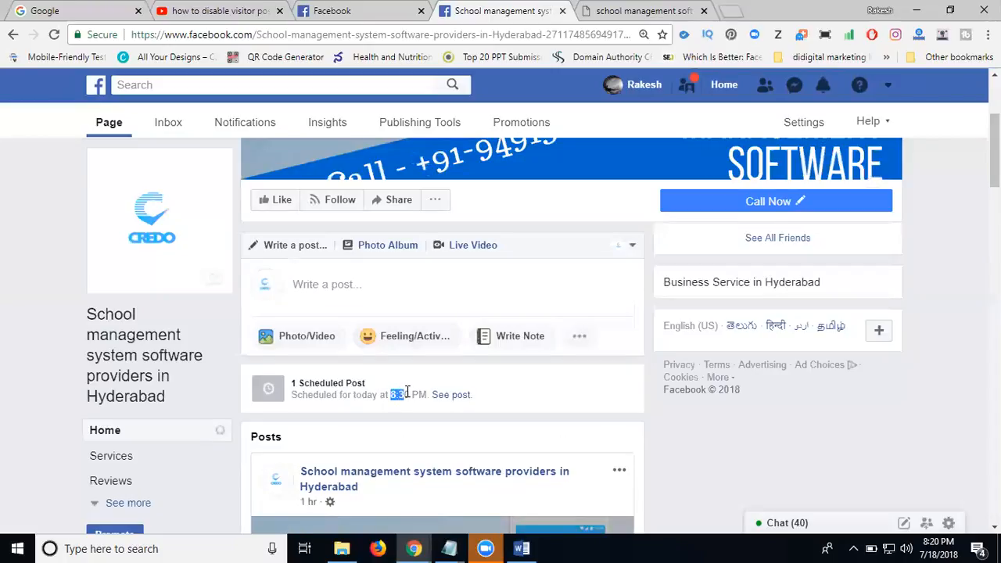